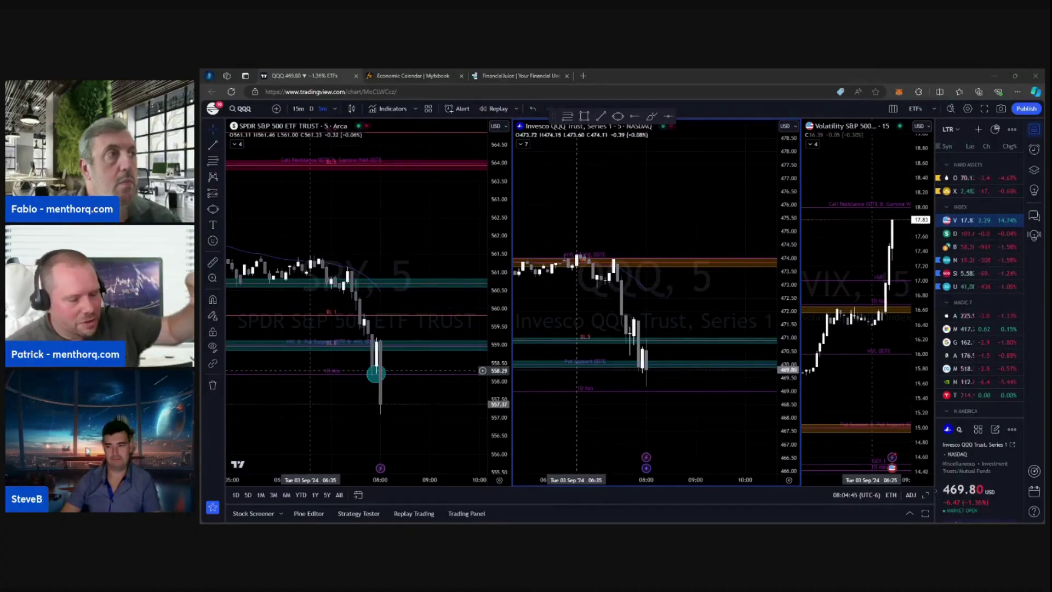
Activate the SPY chart pane to show its 557.40 quote, and deselect the horizontal line
{"action": "left_click", "coordinate": [375, 372]}
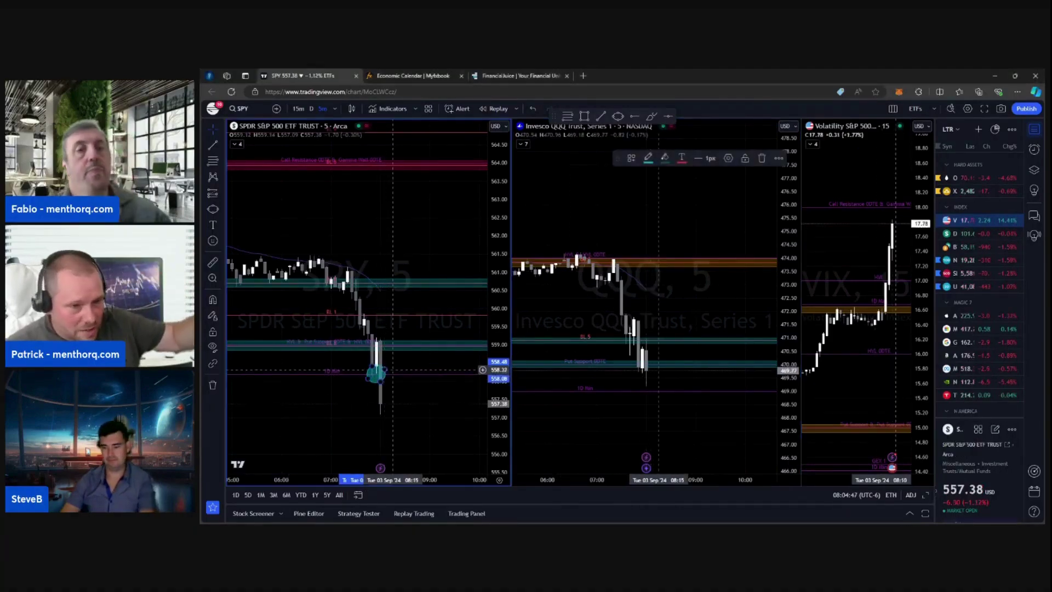
{"action": "left_click", "coordinate": [426, 430]}
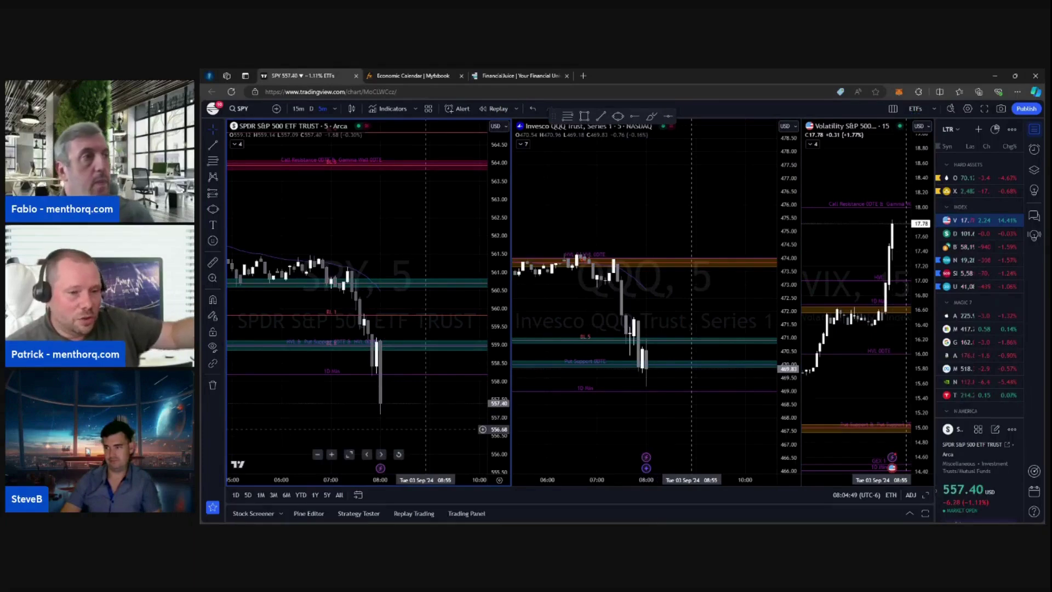